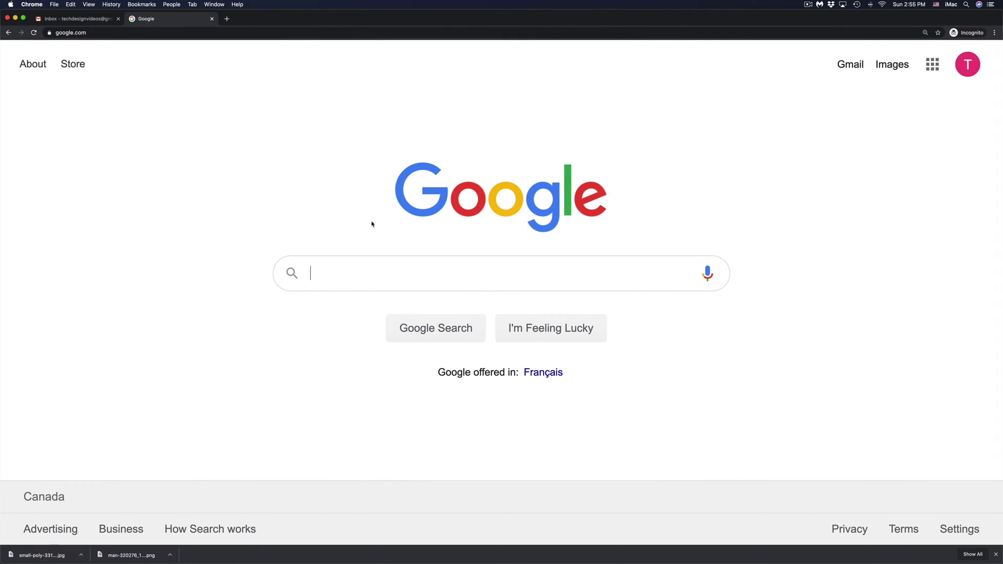
# Step: Search Google for 'apple id'
pyautogui.write('apple')
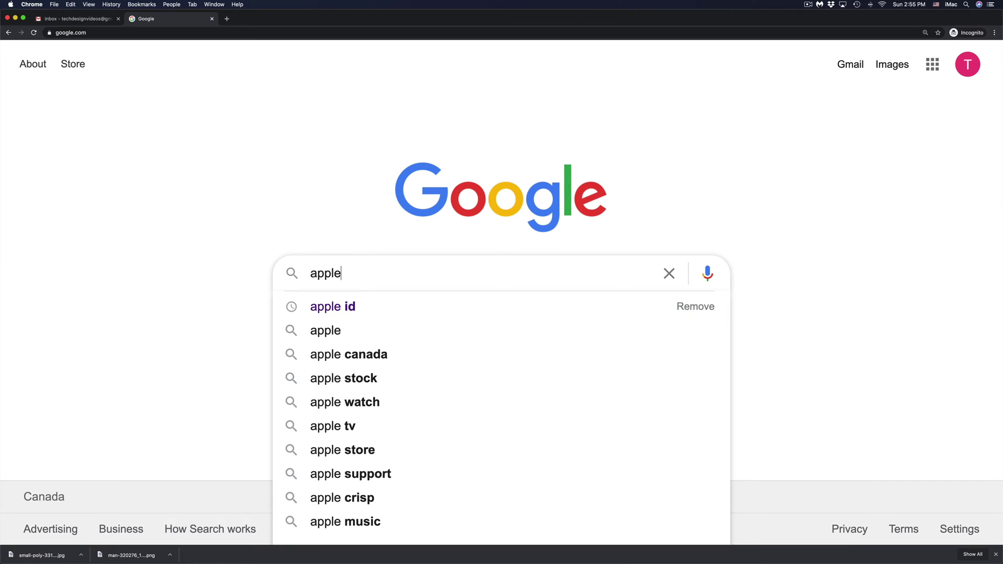
pyautogui.write(' id')
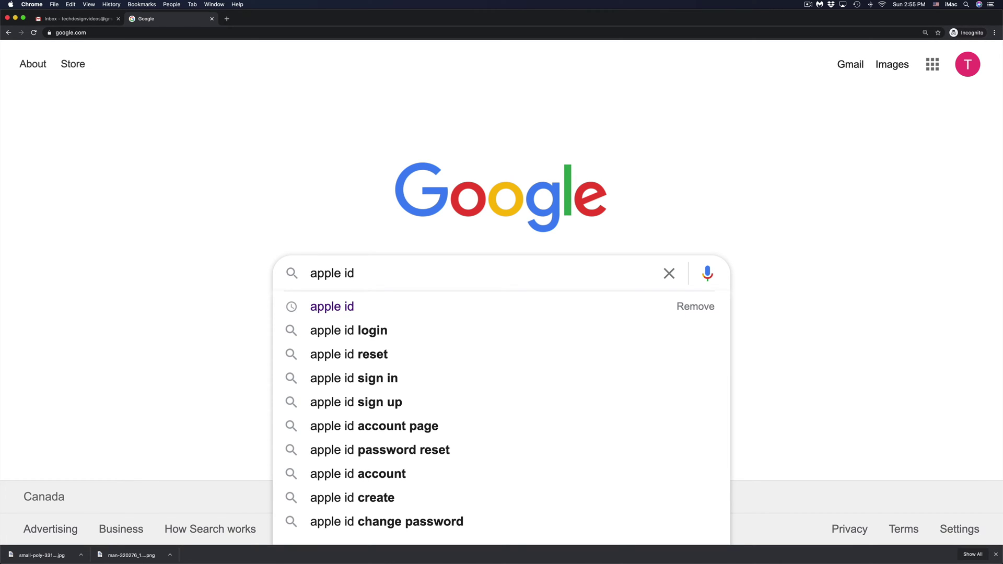
pyautogui.press('Return')
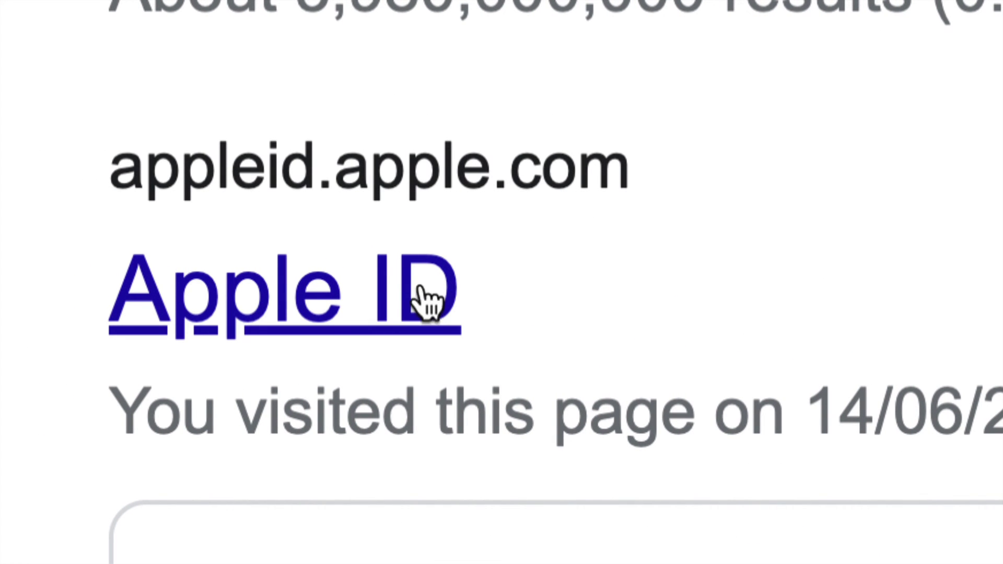
# Step: Open appleid.apple.com and begin password recovery by submitting the account's email address
pyautogui.click(308, 305)
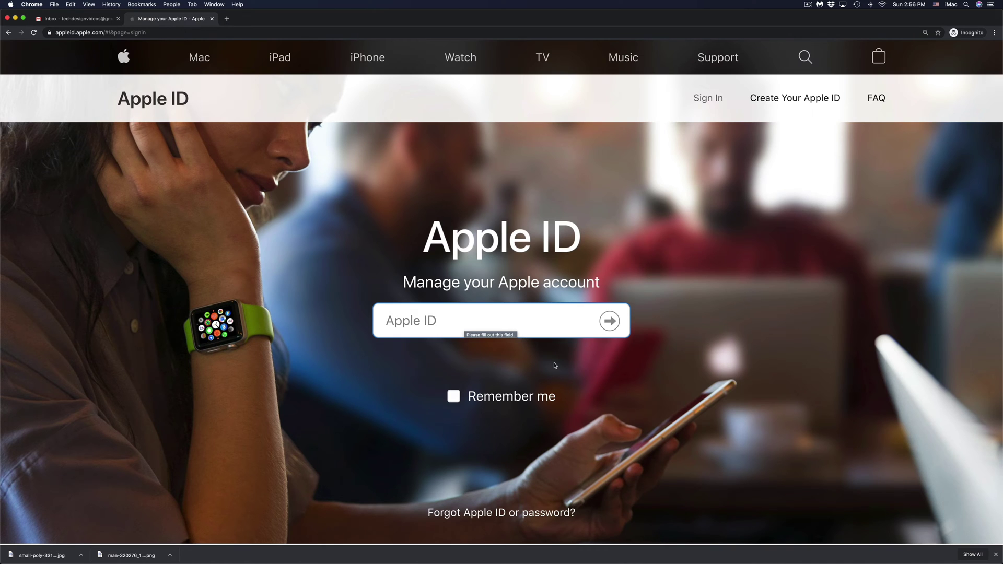
pyautogui.scroll(-2, 554, 366)
pyautogui.scroll(-5, 555, 366)
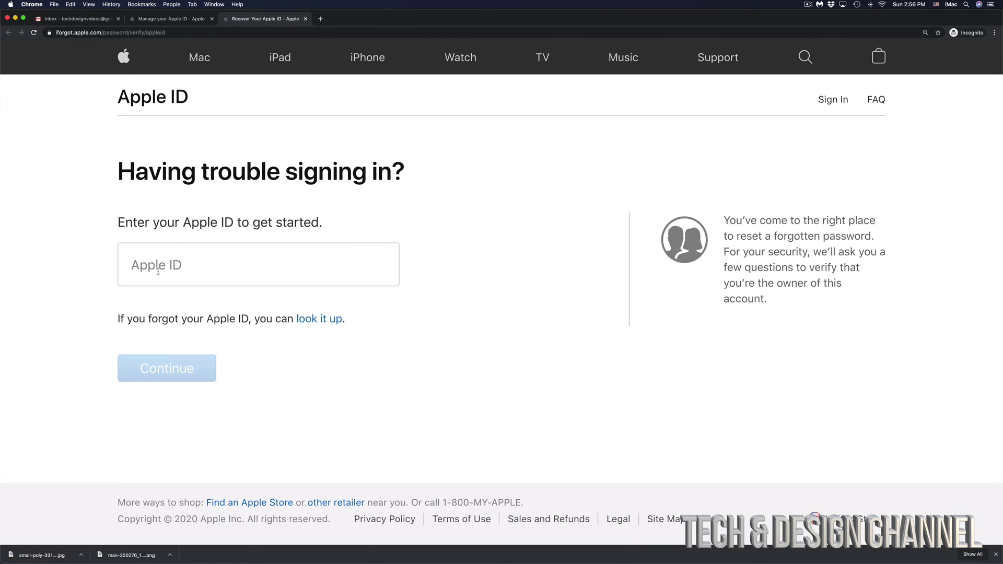
pyautogui.click(158, 271)
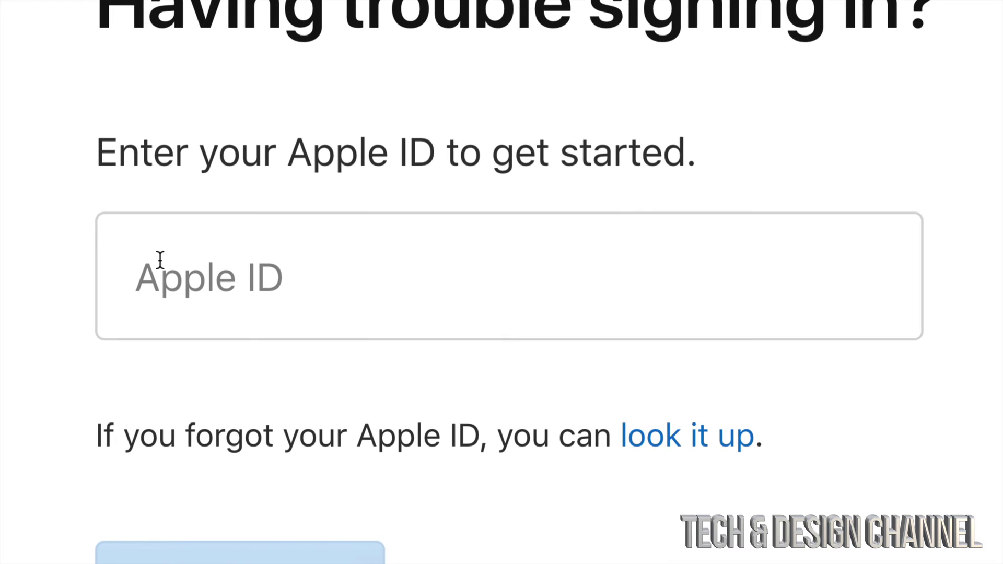
pyautogui.click(275, 275)
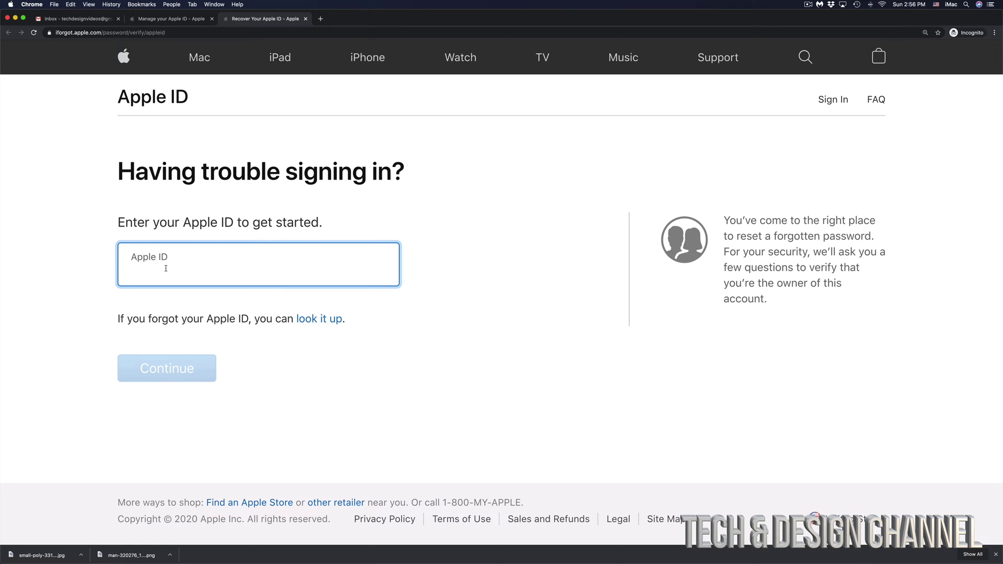
pyautogui.press('super+v')
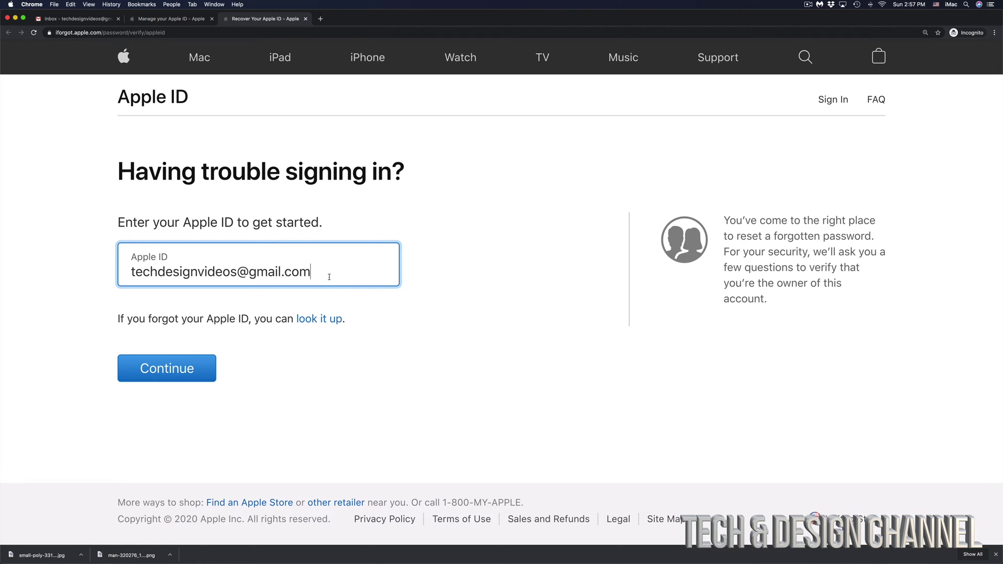
pyautogui.click(161, 368)
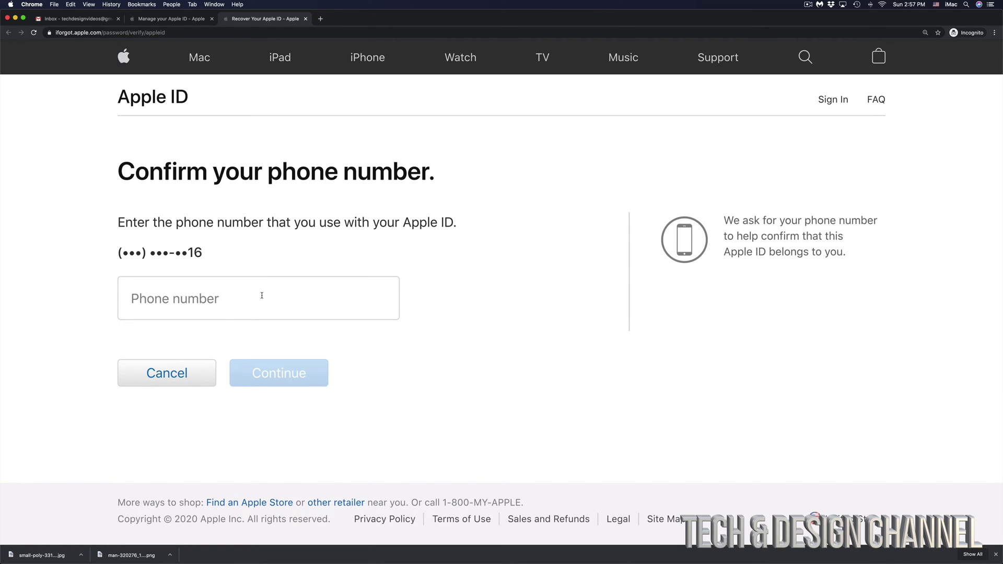
# Step: Enter the account's full phone number matching the hint and submit it
pyautogui.click(261, 296)
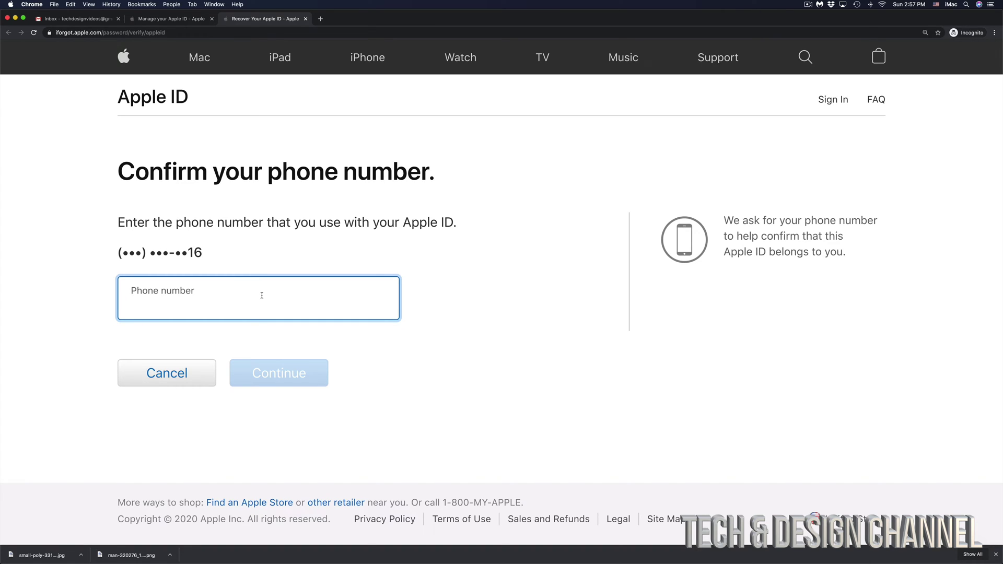
pyautogui.press('super+v')
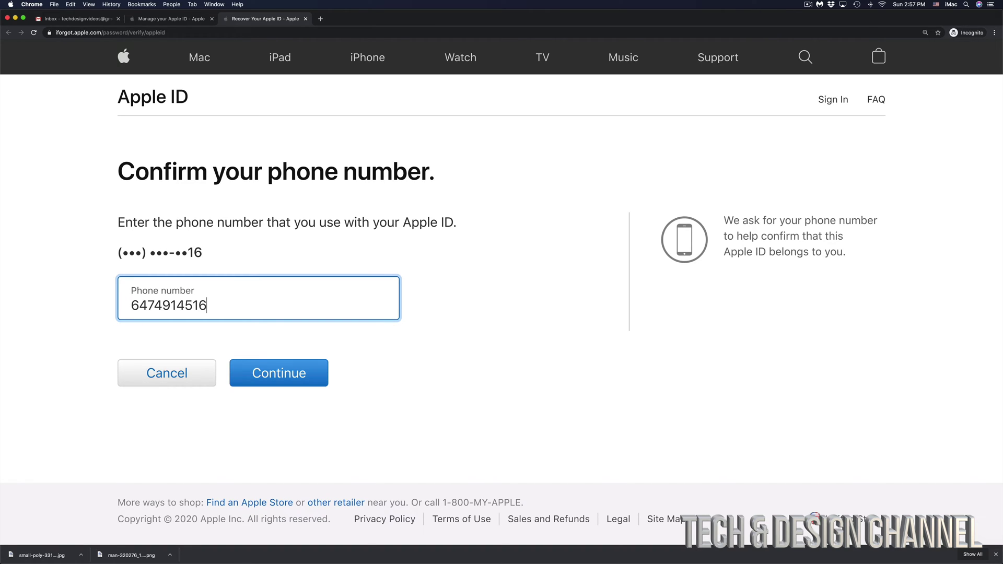
pyautogui.click(310, 377)
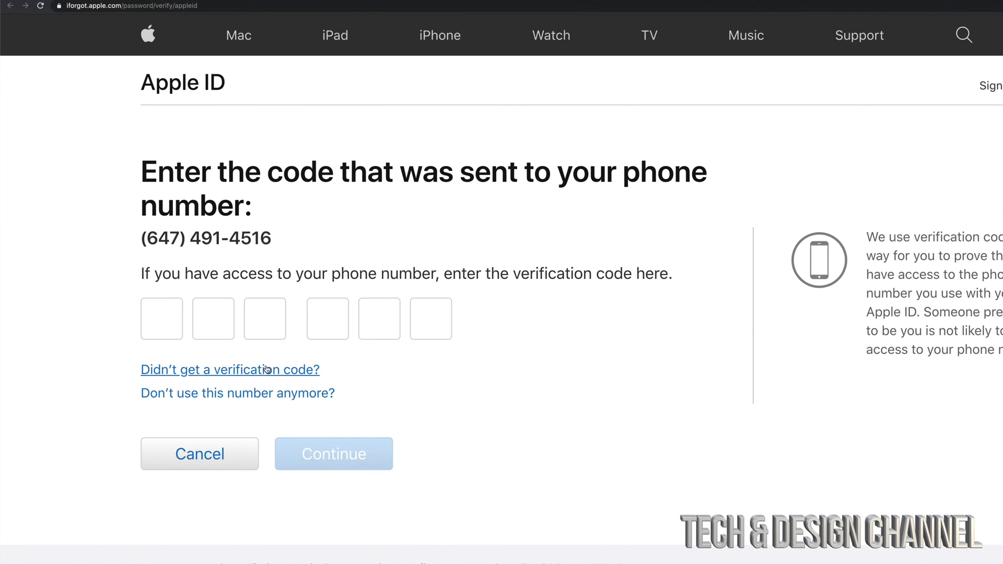
# Step: Request a resent verification text and submit the six-digit phone code
pyautogui.click(256, 369)
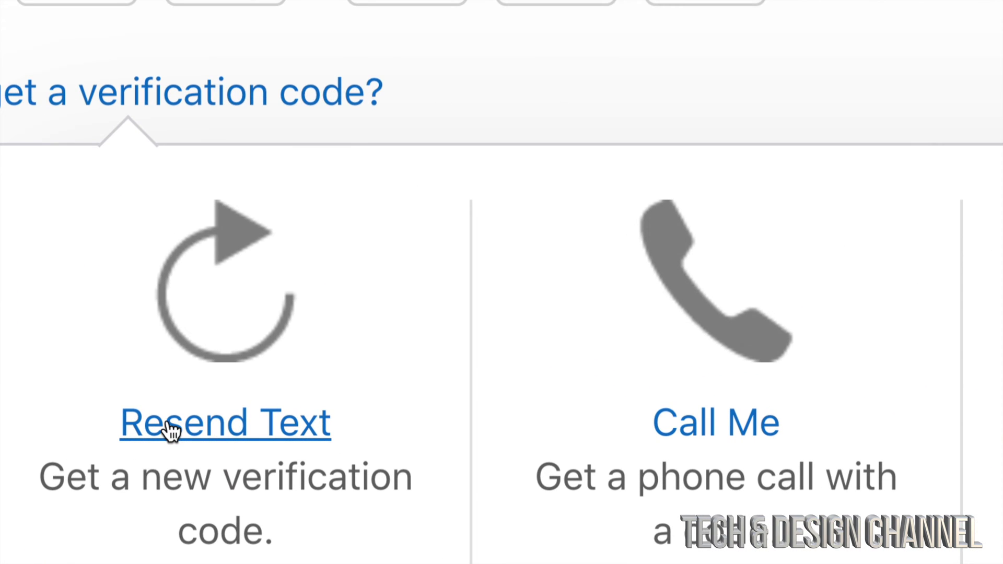
pyautogui.click(220, 438)
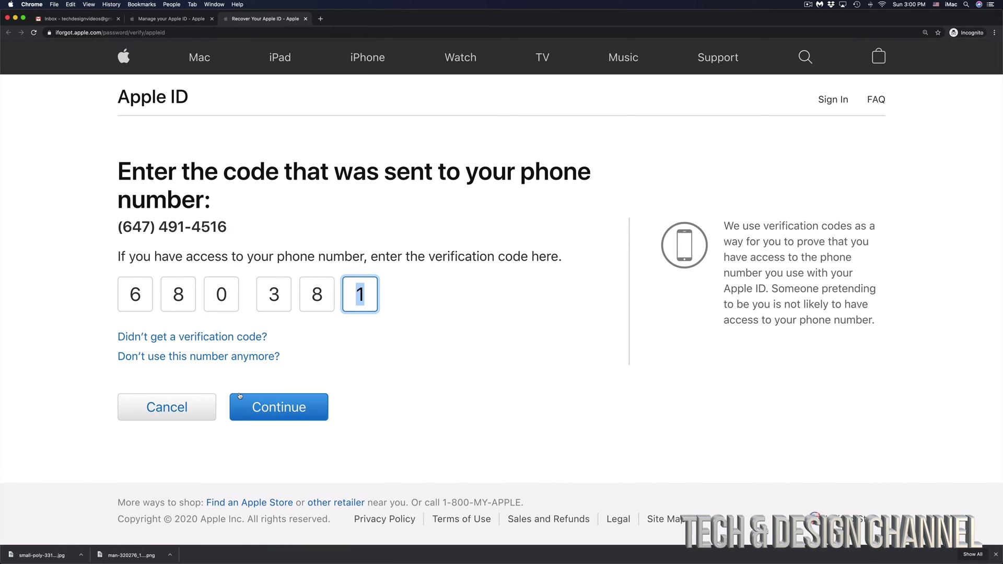
pyautogui.click(296, 409)
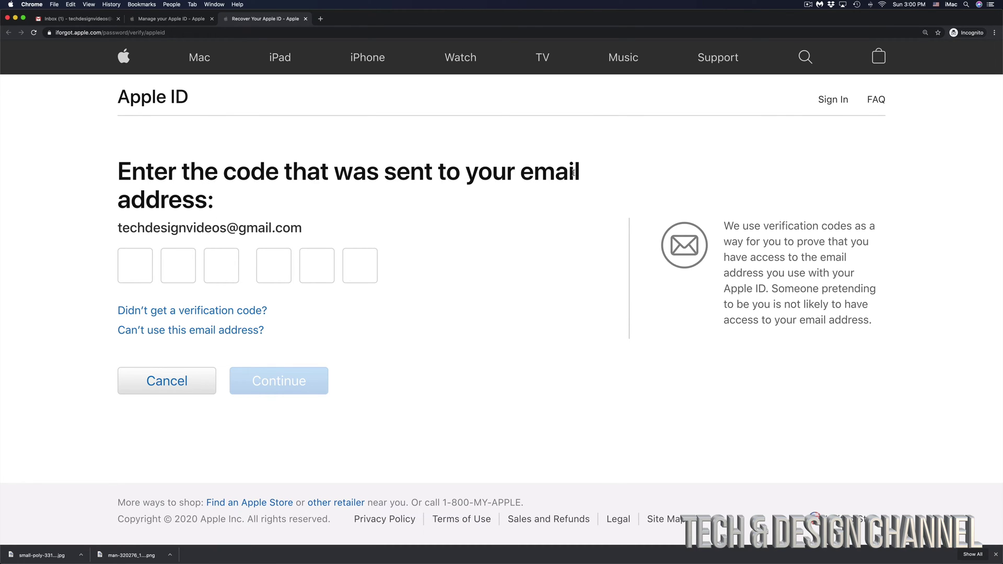
# Step: Select the email address the code was sent to, then go to the Gmail inbox
pyautogui.moveTo(305, 232); pyautogui.dragTo(115, 234)
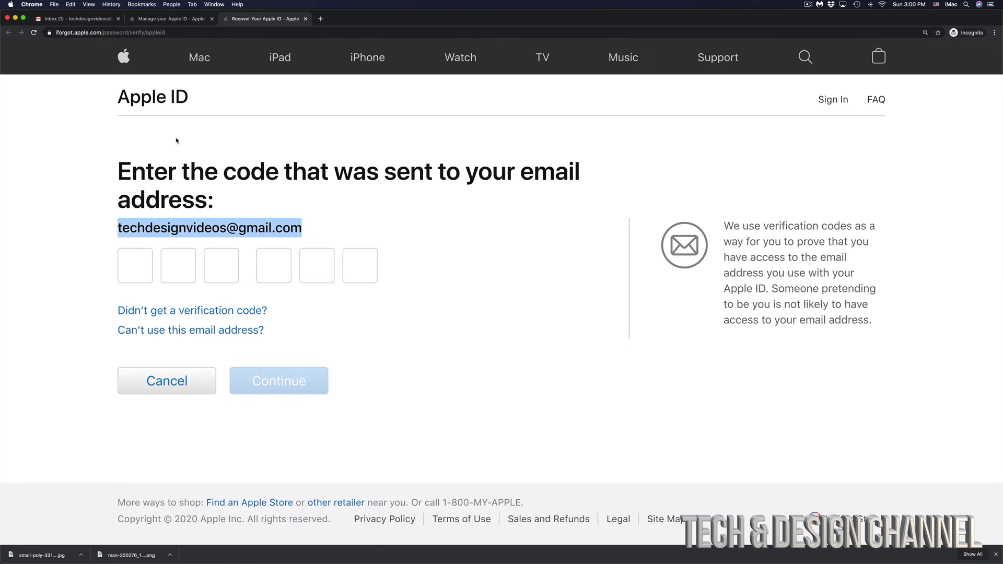
pyautogui.click(63, 20)
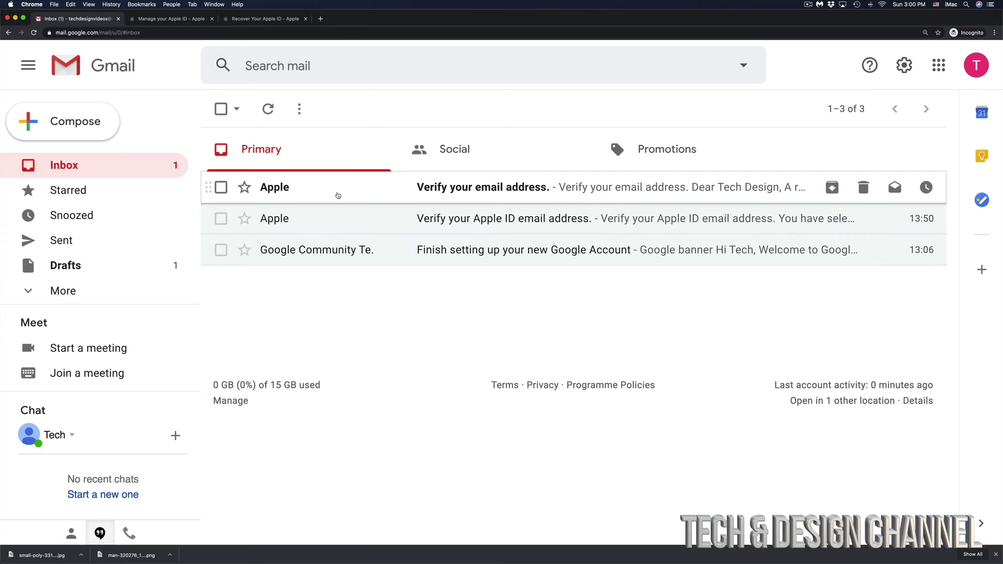
# Step: Open Apple's 'Verify your email address' message and select its six-digit code
pyautogui.click(445, 197)
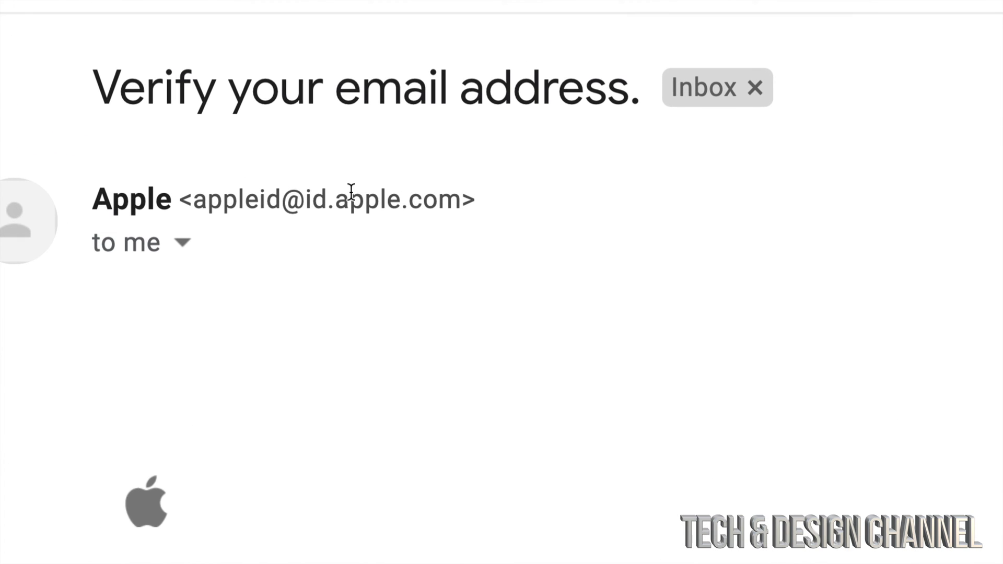
pyautogui.moveTo(99, 201); pyautogui.dragTo(461, 200)
pyautogui.click(193, 198)
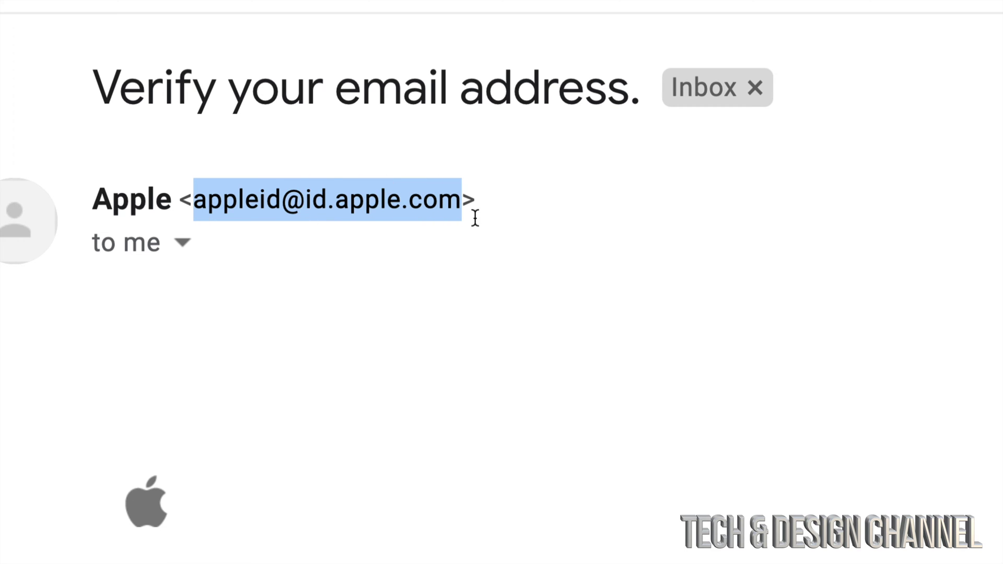
pyautogui.scroll(-5, 533, 319)
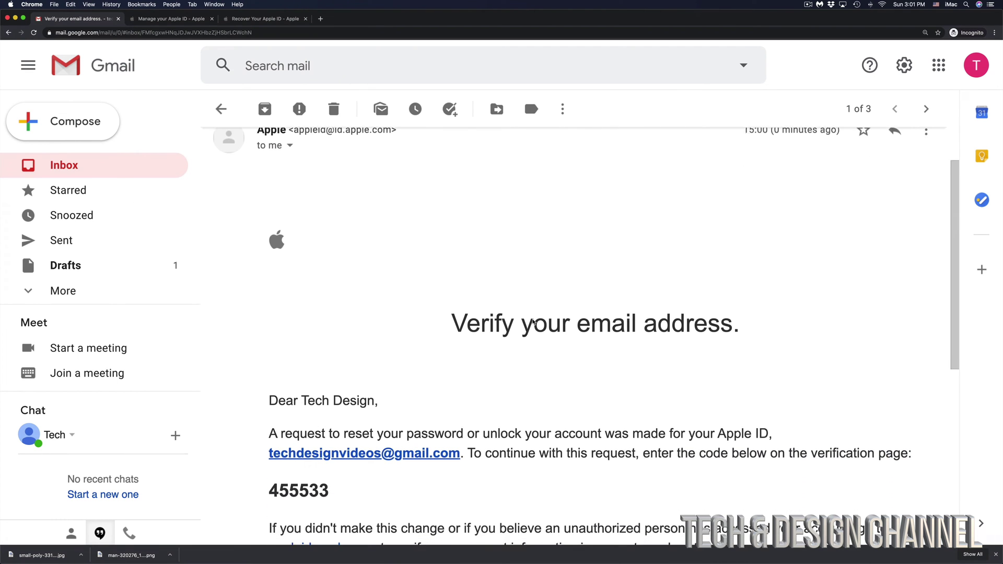
pyautogui.scroll(-1, 533, 320)
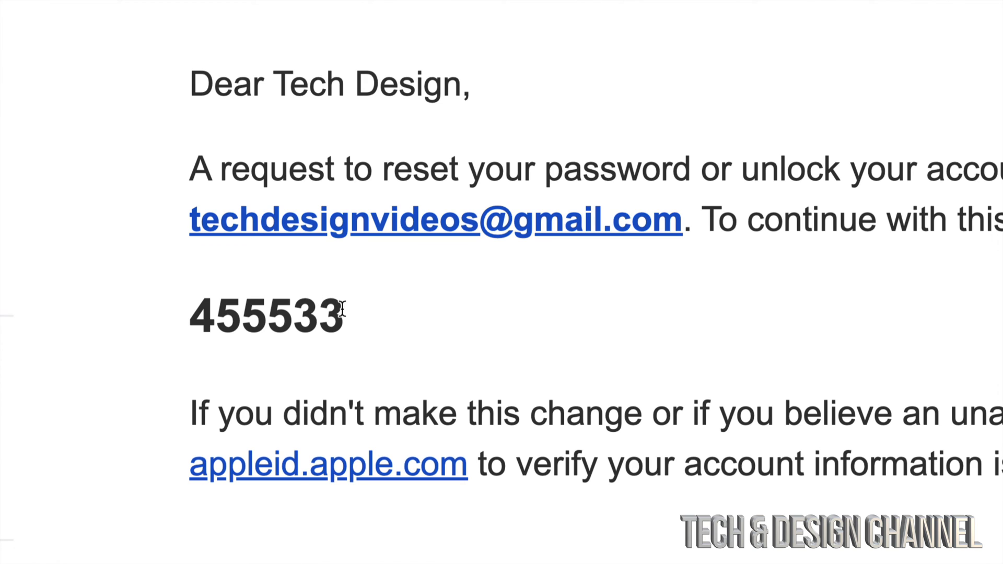
pyautogui.moveTo(328, 303); pyautogui.dragTo(197, 315)
pyautogui.press('super+c')
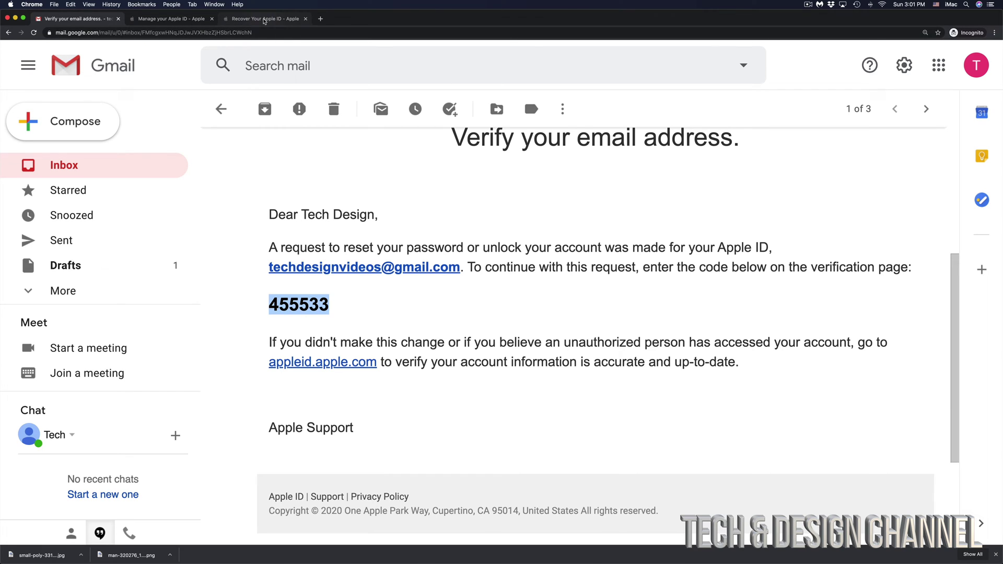
# Step: Paste the emailed code on the recovery page, then submit the new password
pyautogui.click(265, 21)
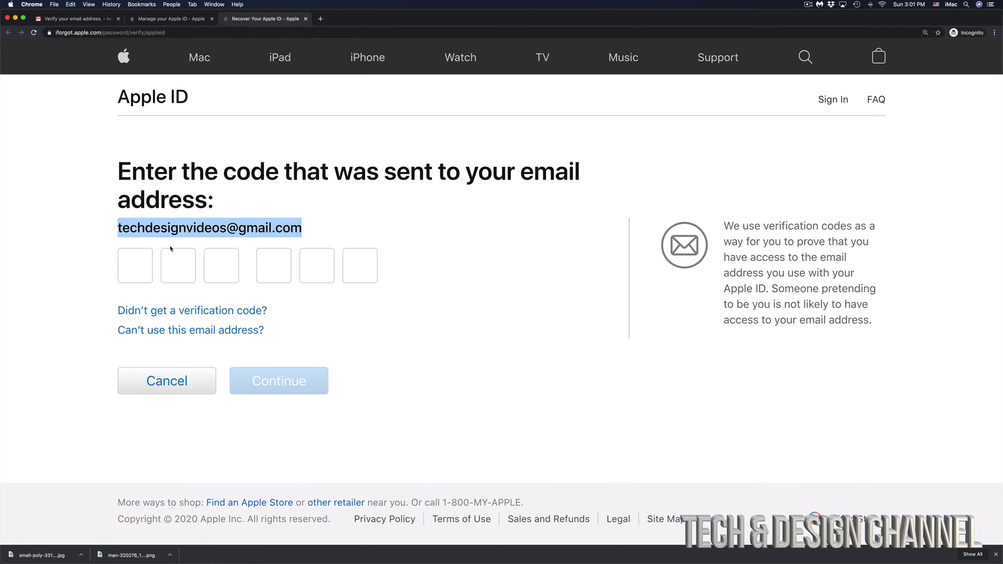
pyautogui.click(131, 268)
pyautogui.press('super+v')
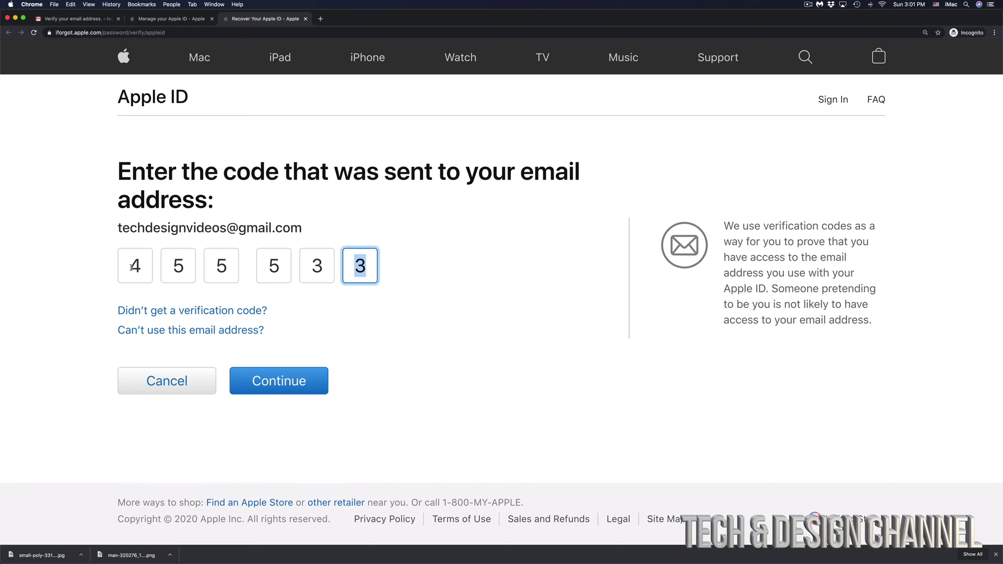
pyautogui.click(276, 388)
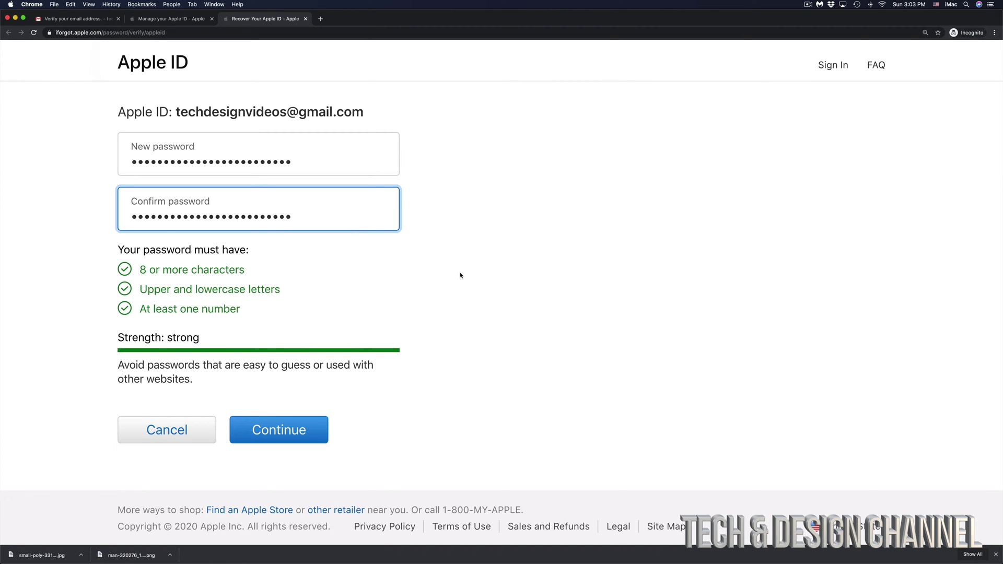
pyautogui.scroll(-1, 460, 275)
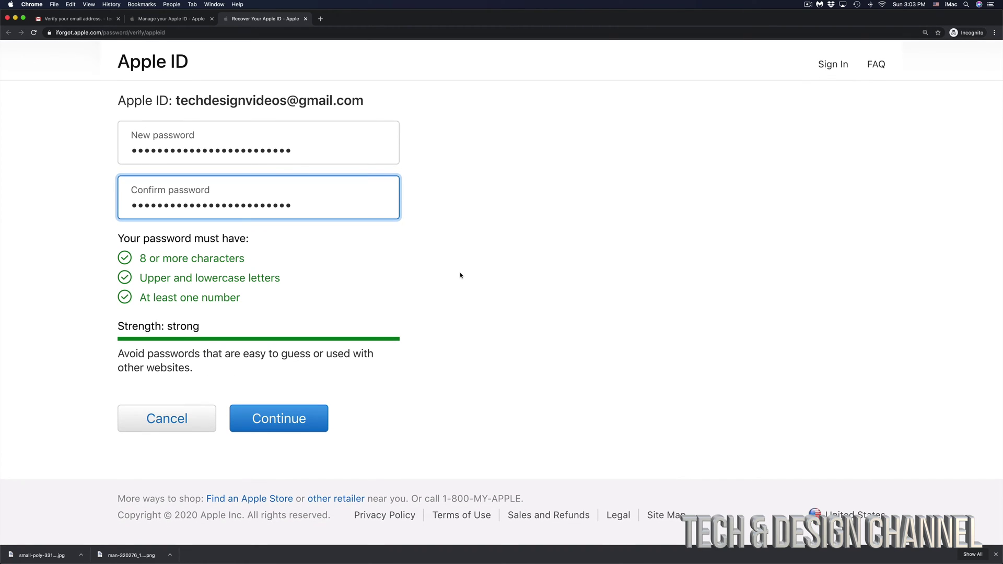
pyautogui.click(268, 423)
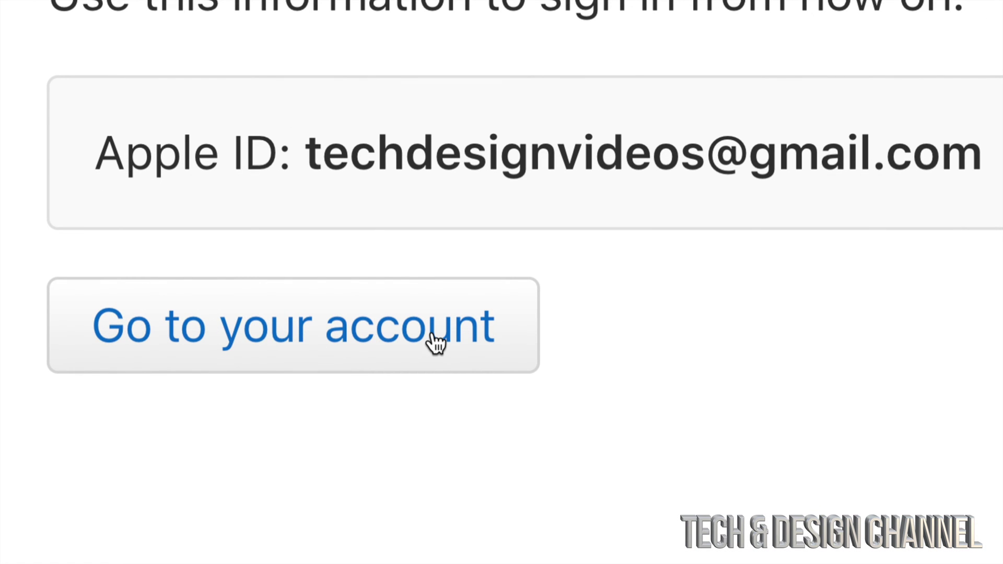
# Step: From 'Go to your account', sign in with the account's email and the new password
pyautogui.click(436, 343)
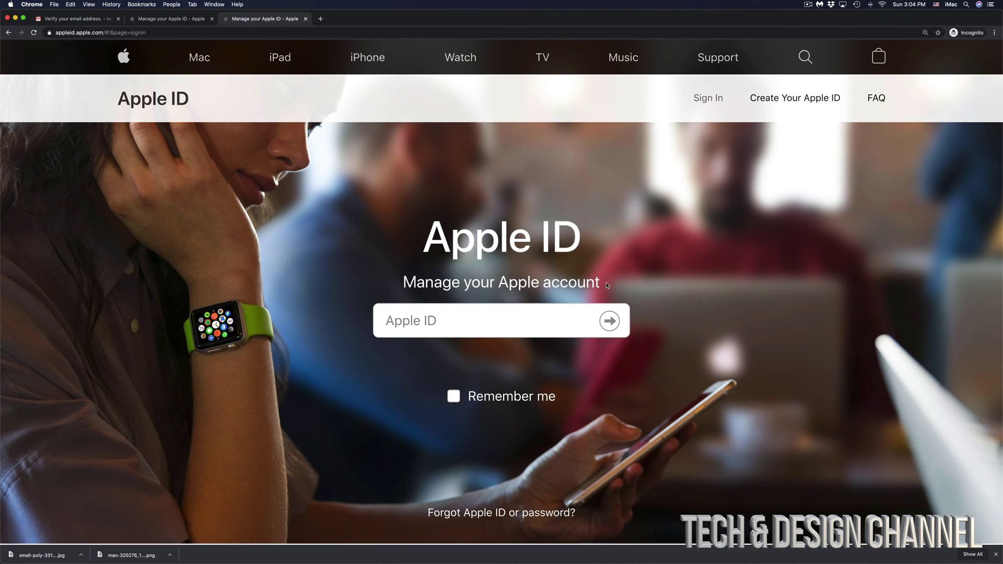
pyautogui.press('super+v')
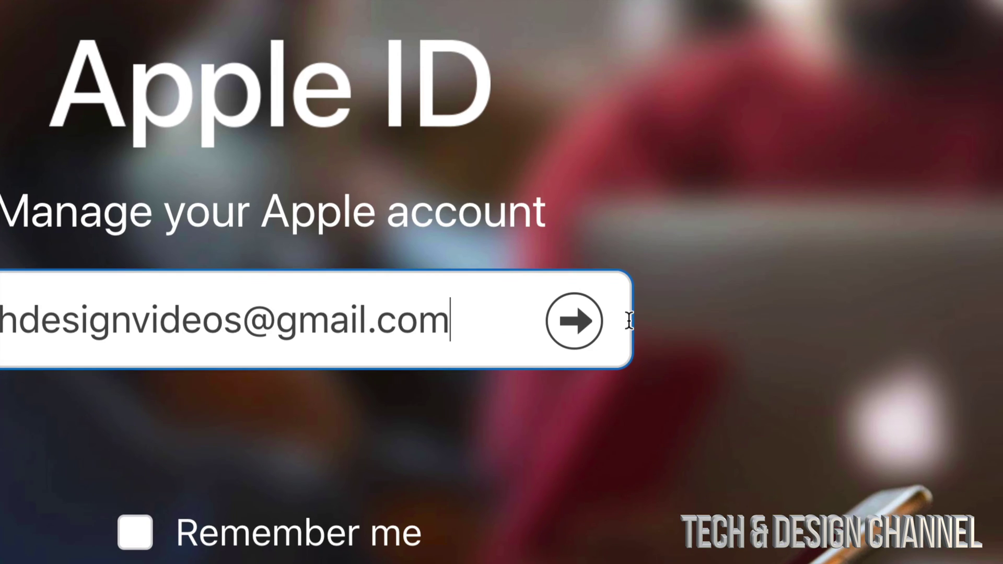
pyautogui.click(574, 320)
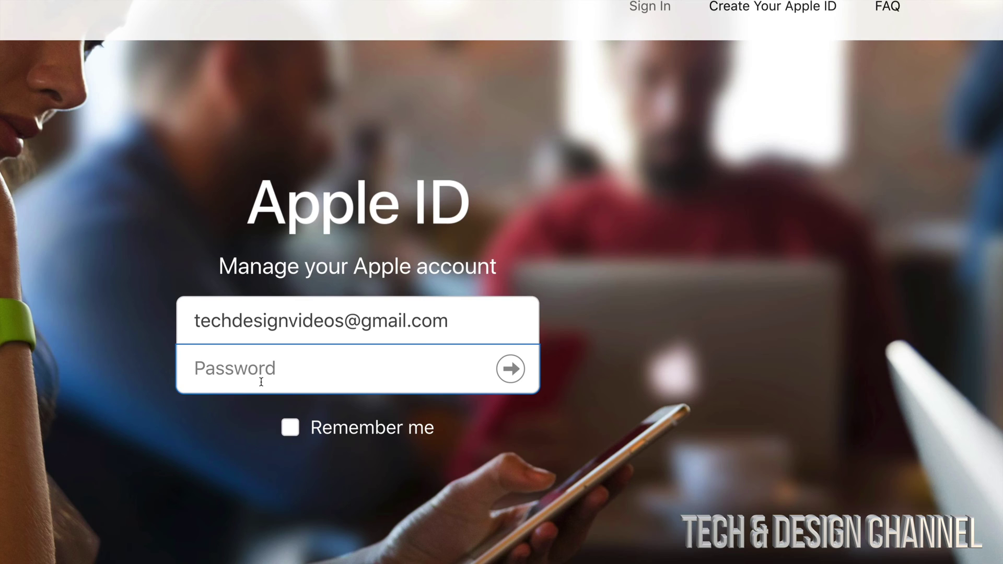
pyautogui.press('super+v')
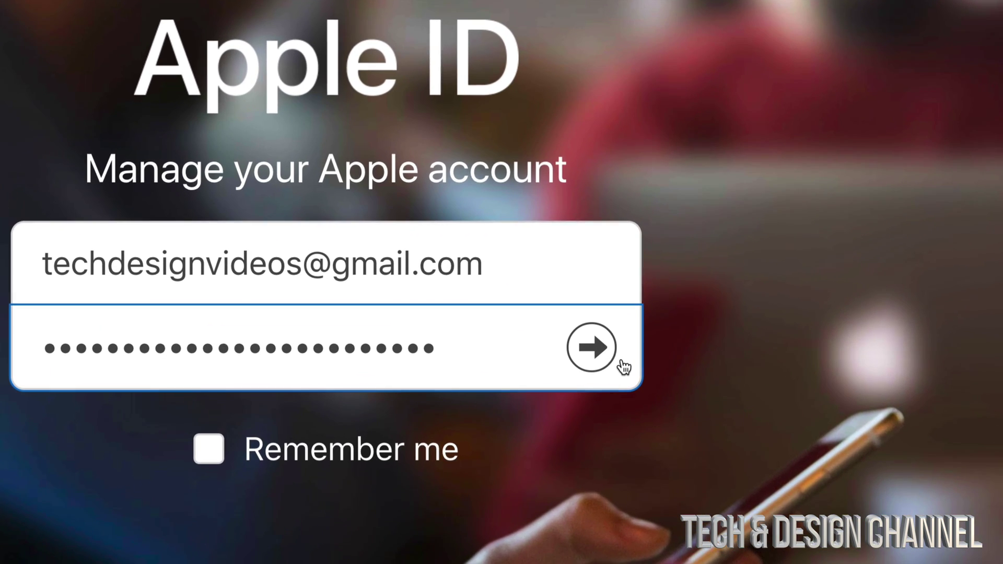
pyautogui.click(590, 349)
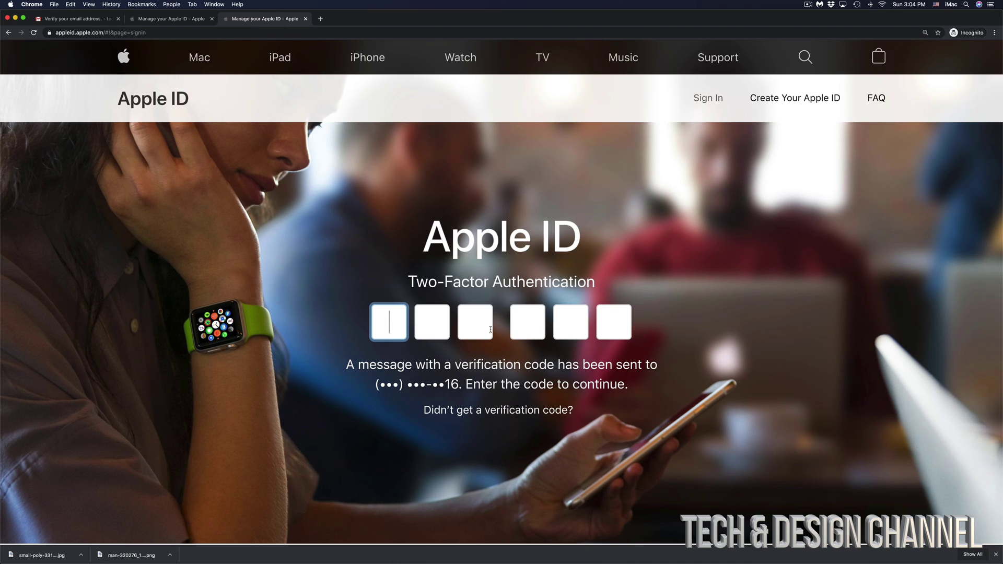
# Step: Read the two-factor code from the phone's messages, then browse Account, Security, Devices and Payment sections
pyautogui.click(403, 558)
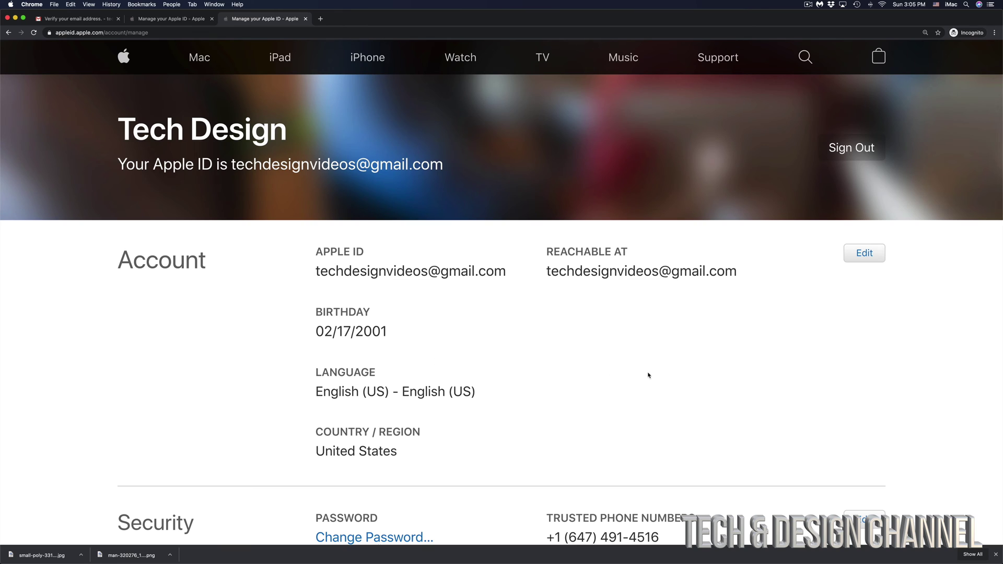
pyautogui.scroll(-5, 698, 383)
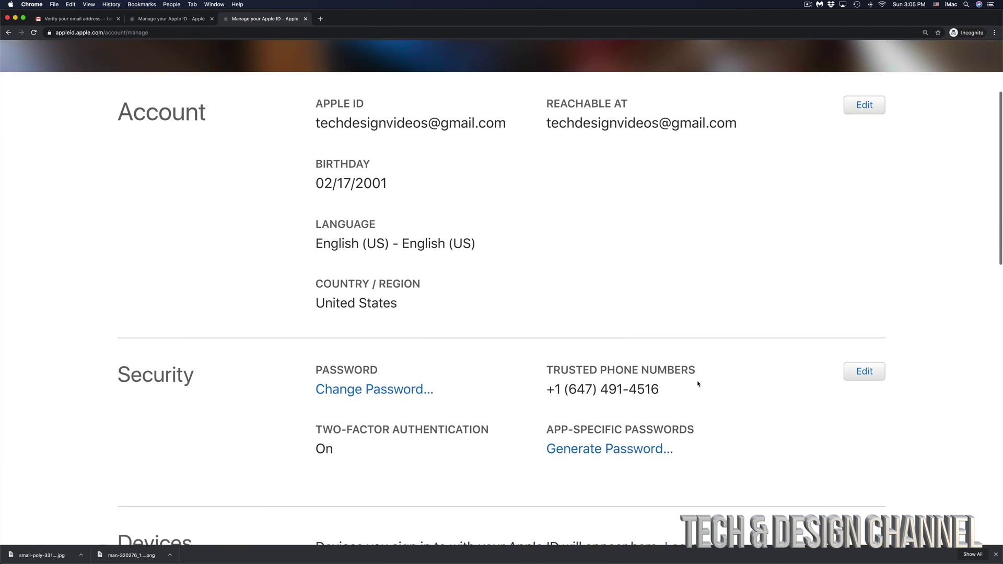
pyautogui.scroll(-2, 698, 383)
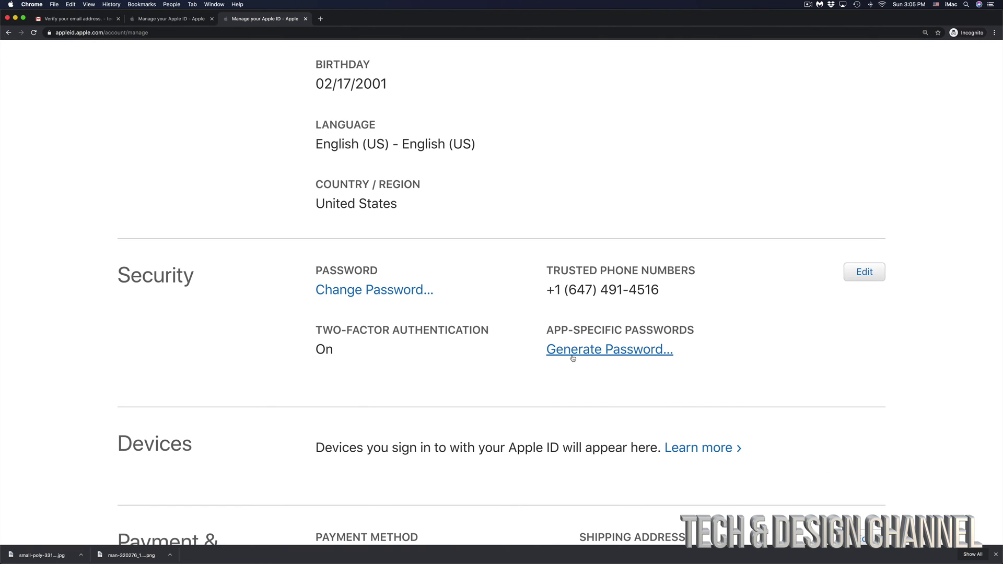
pyautogui.scroll(-5, 572, 358)
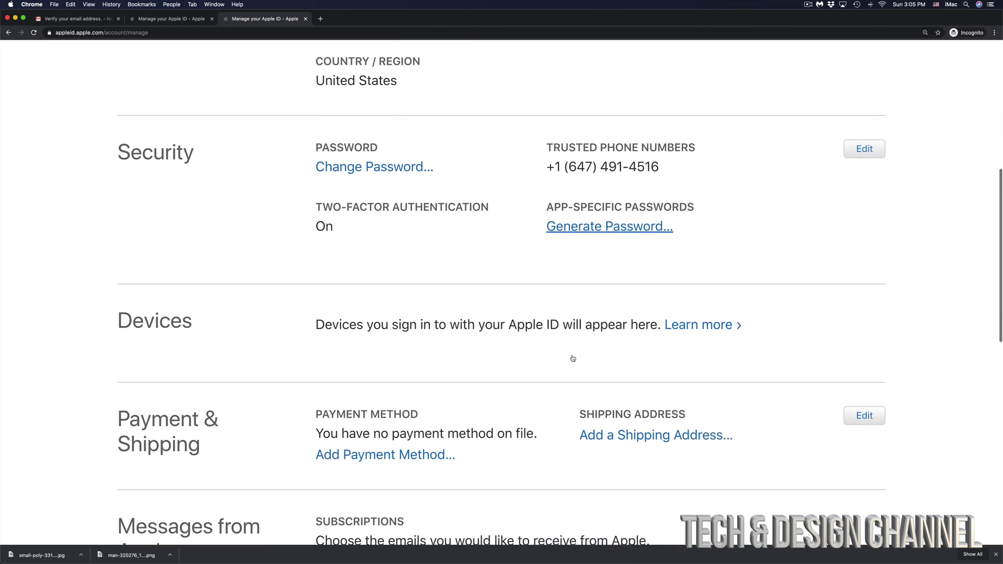
pyautogui.scroll(-10, 573, 358)
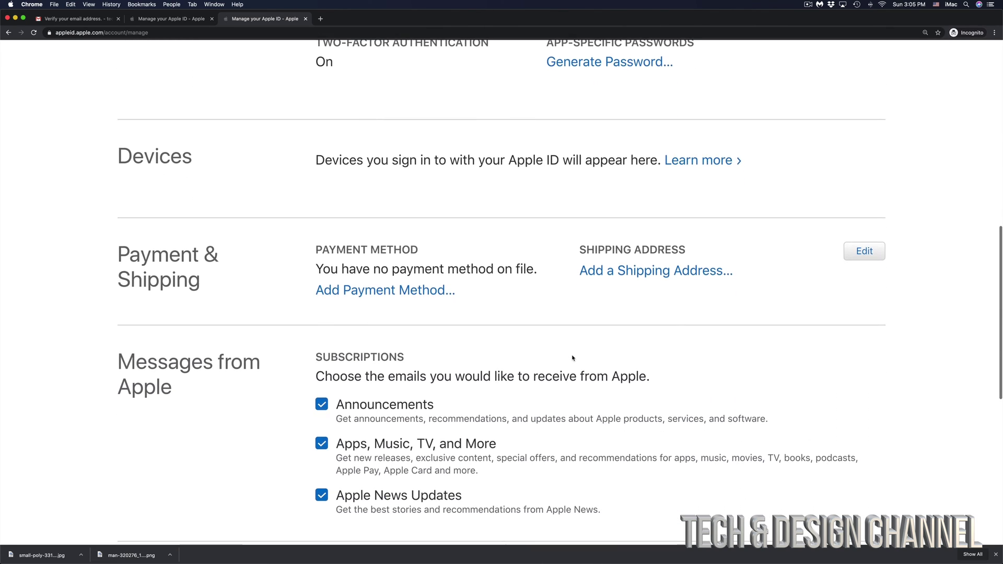
pyautogui.scroll(12, 573, 358)
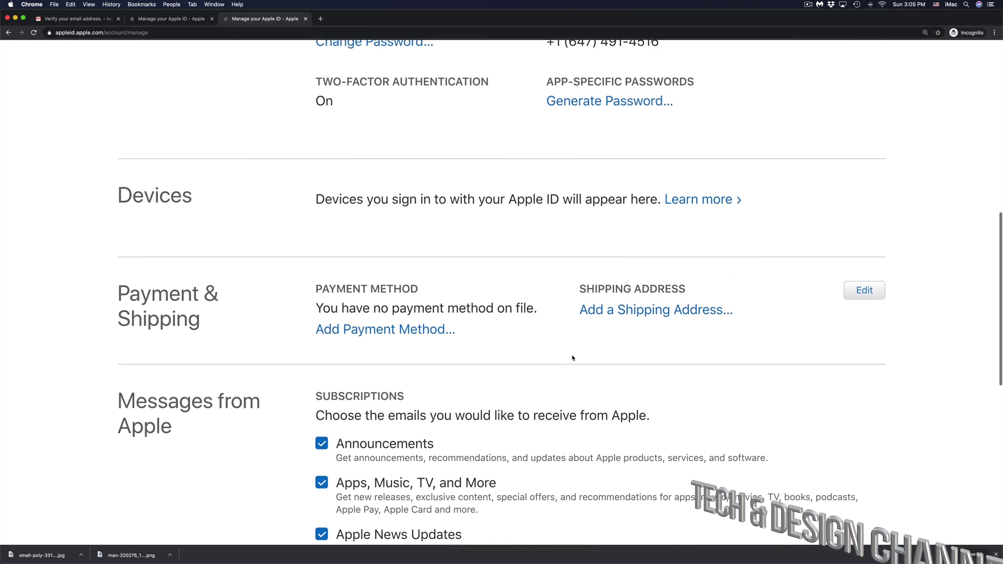
pyautogui.scroll(10, 573, 359)
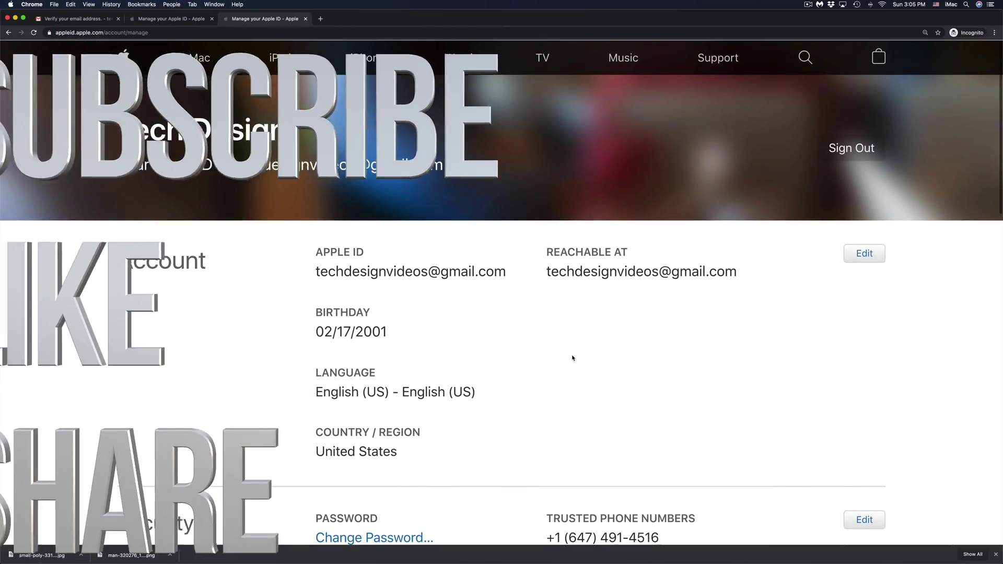